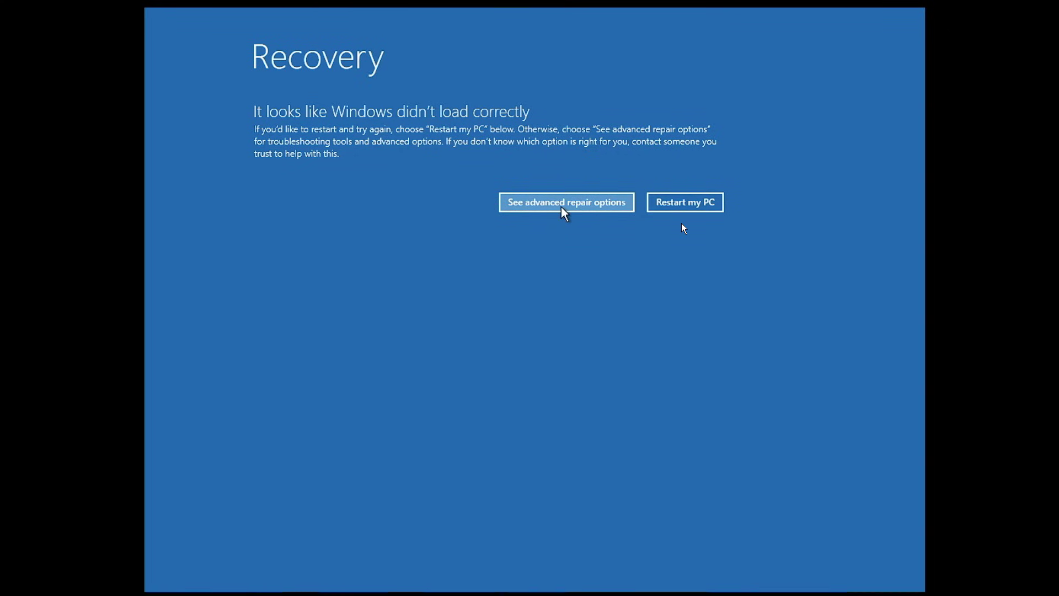
Go through See advanced repair options, Troubleshoot and Advanced options to reach Command Prompt
click(588, 204)
click(422, 297)
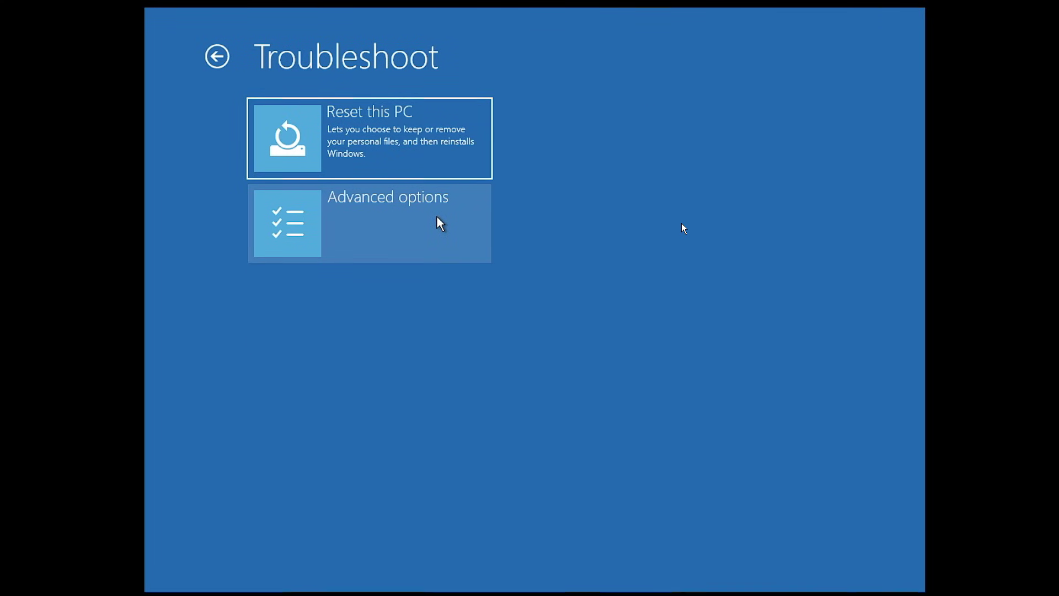
click(437, 217)
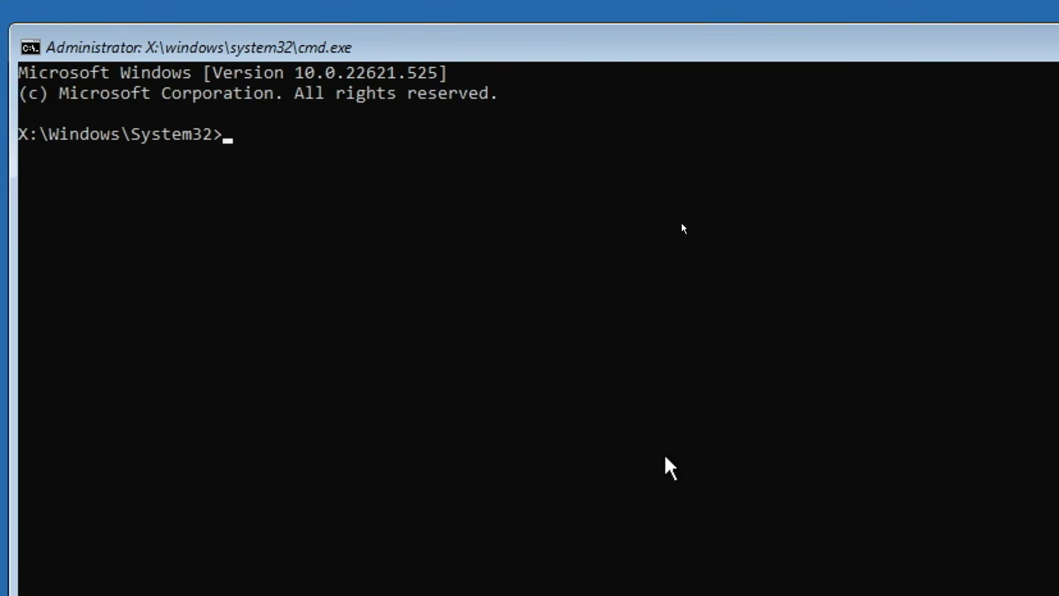
Run DISM /Online /Cleanup-Image with /CheckHealth and then /RestoreHealth
text(DISM /Online /Clea)
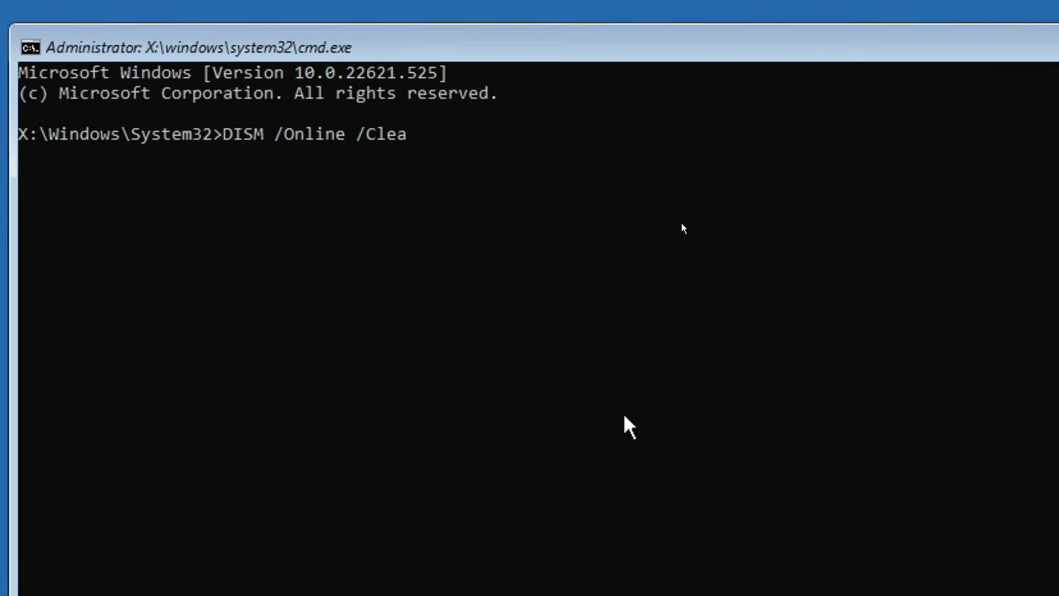
text(nup-Image /CheckHealth)
key(Return)
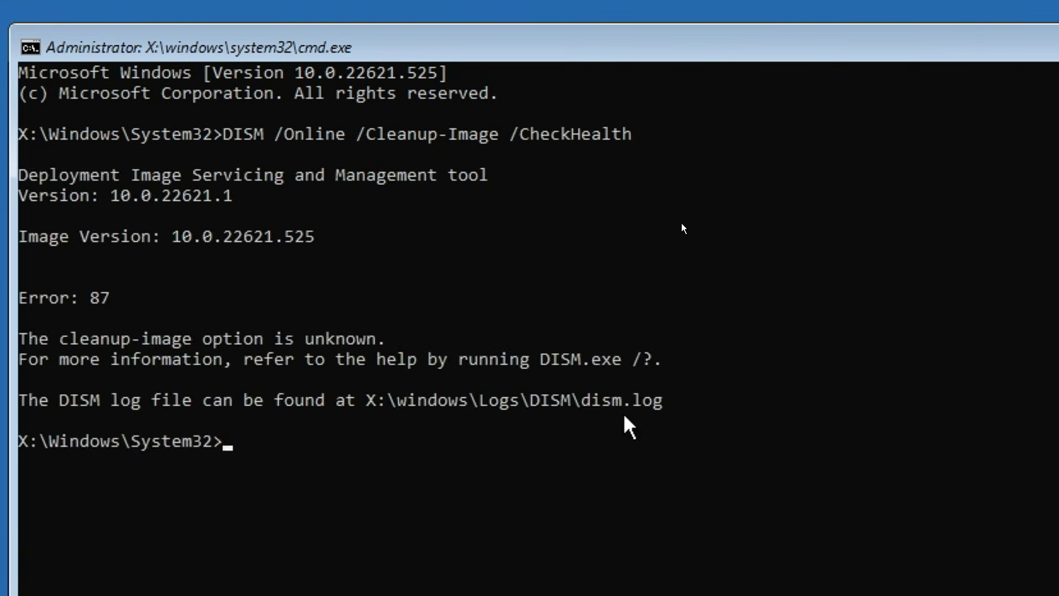
text(DISM /Online /Cleanup-Image /)
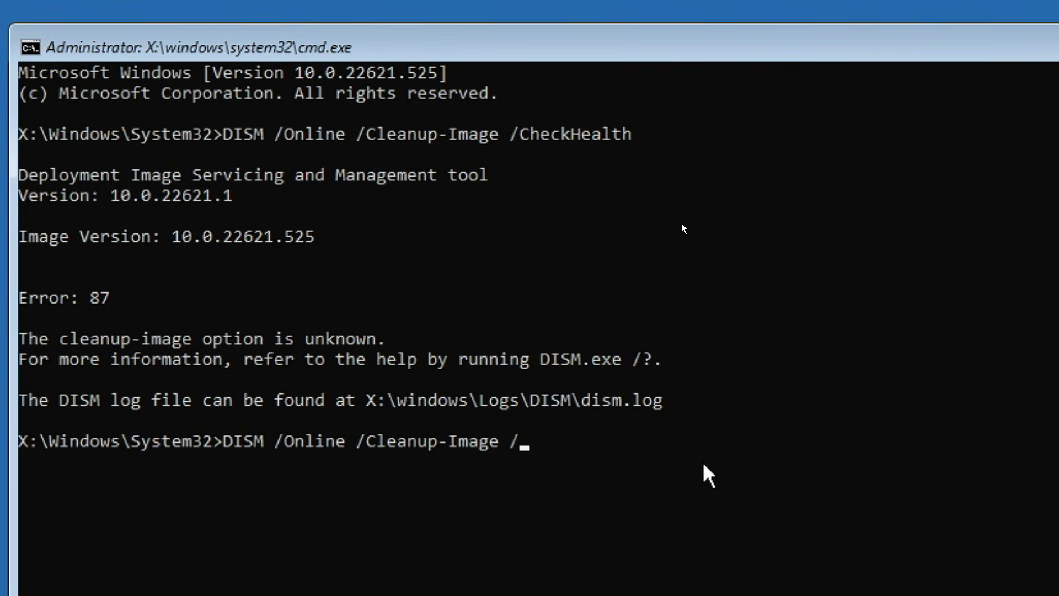
text(RestoreHealth)
key(Return)
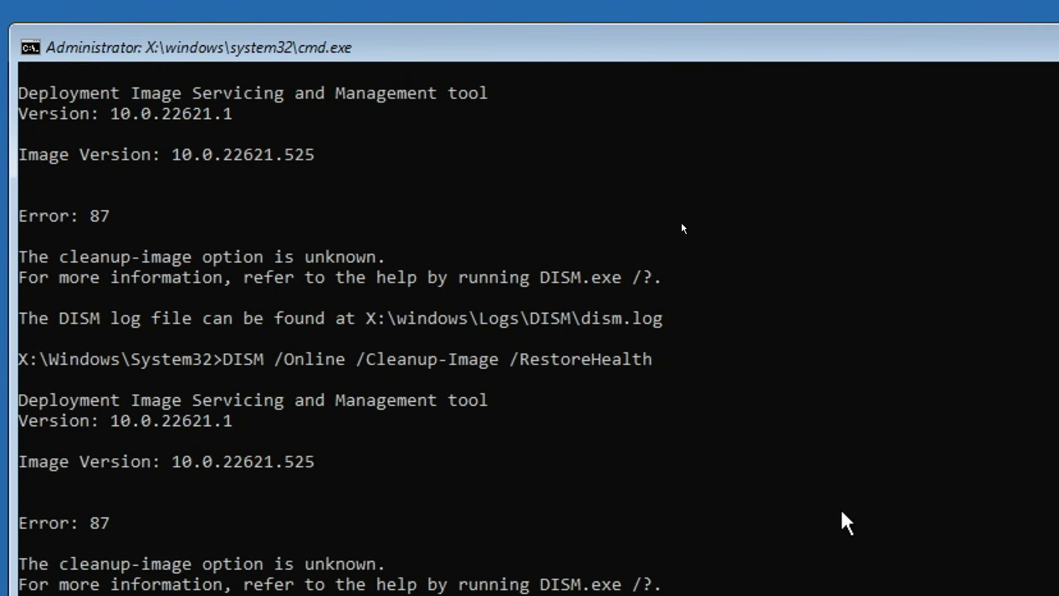
Run sfc /scannow to scan and repair corrupt system files
scroll(571, 484, down, 6)
scroll(571, 481, down, 1)
scroll(574, 477, down, 3)
scroll(573, 478, up, 3)
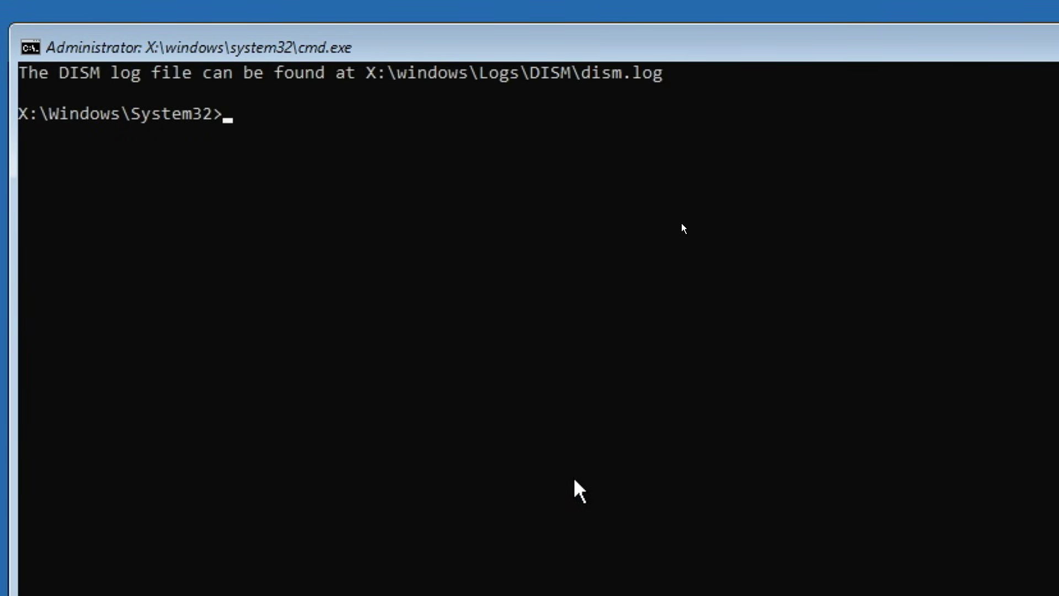
text(sfc )
text(/scannow)
key(Return)
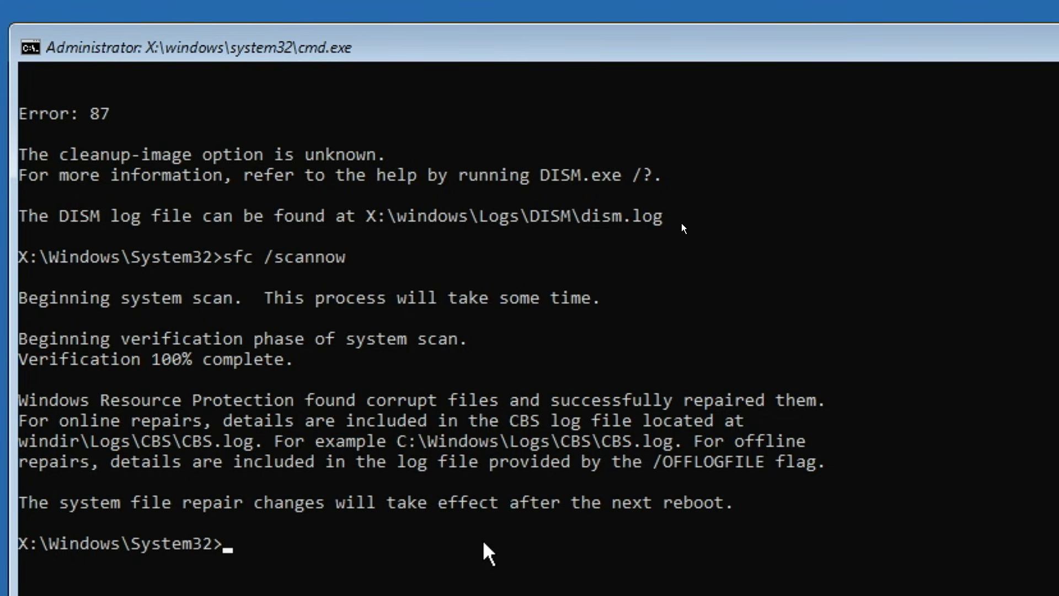
Run bootrec /rebuildbcd to rebuild the boot configuration data
text(bootrec /rev)
key(BackSpace)
text(b)
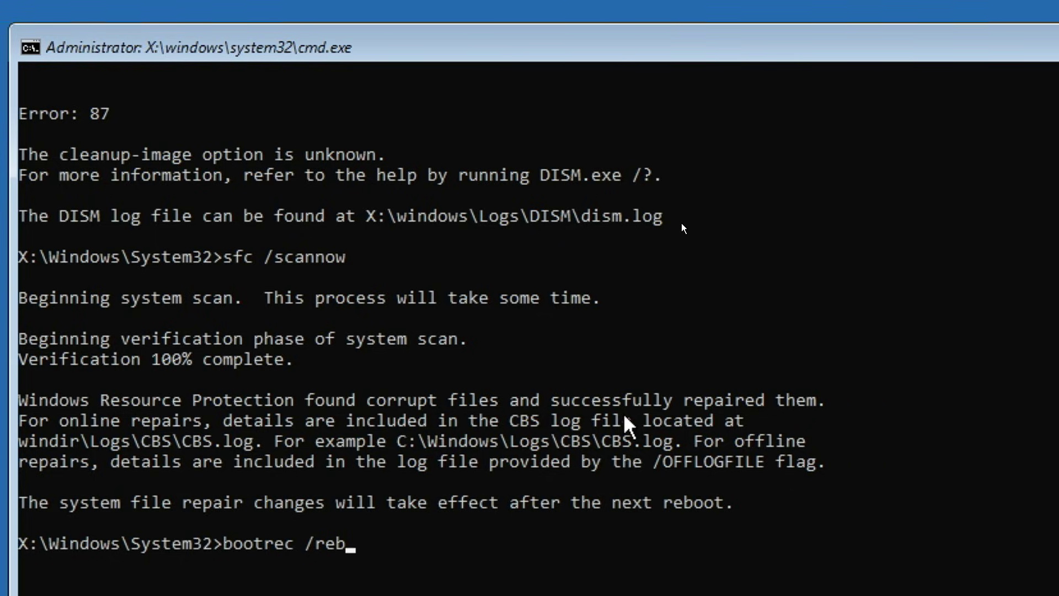
text(uildbcd)
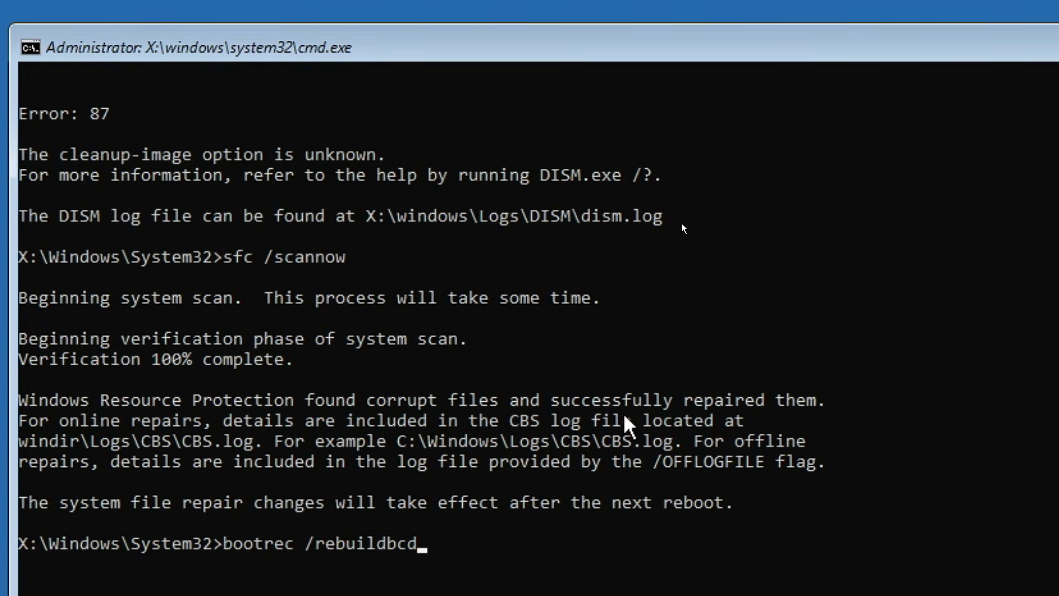
key(Return)
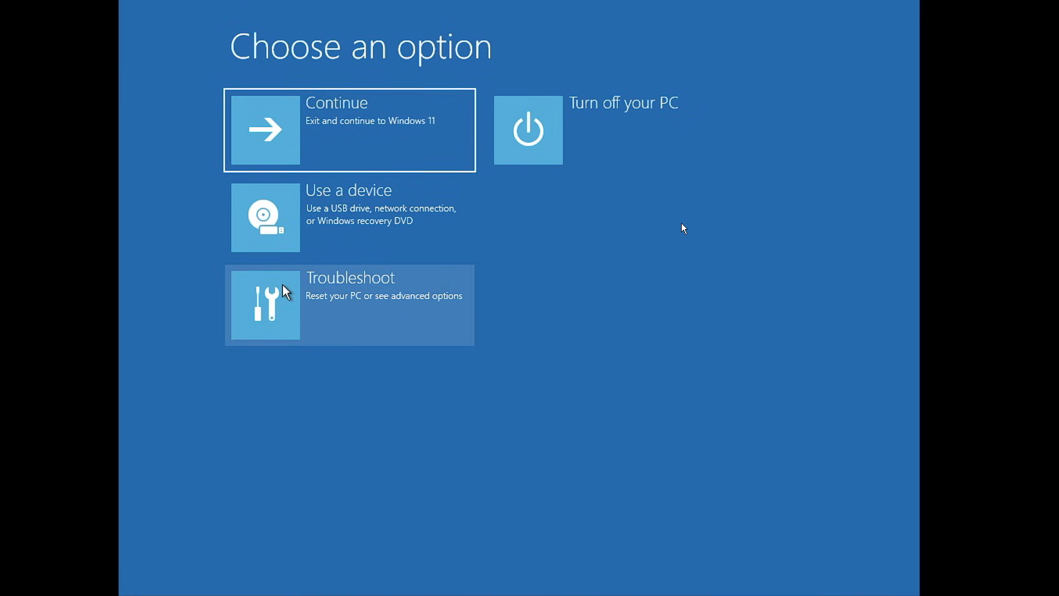
Go to Troubleshoot and then Advanced options in the recovery menu
click(383, 302)
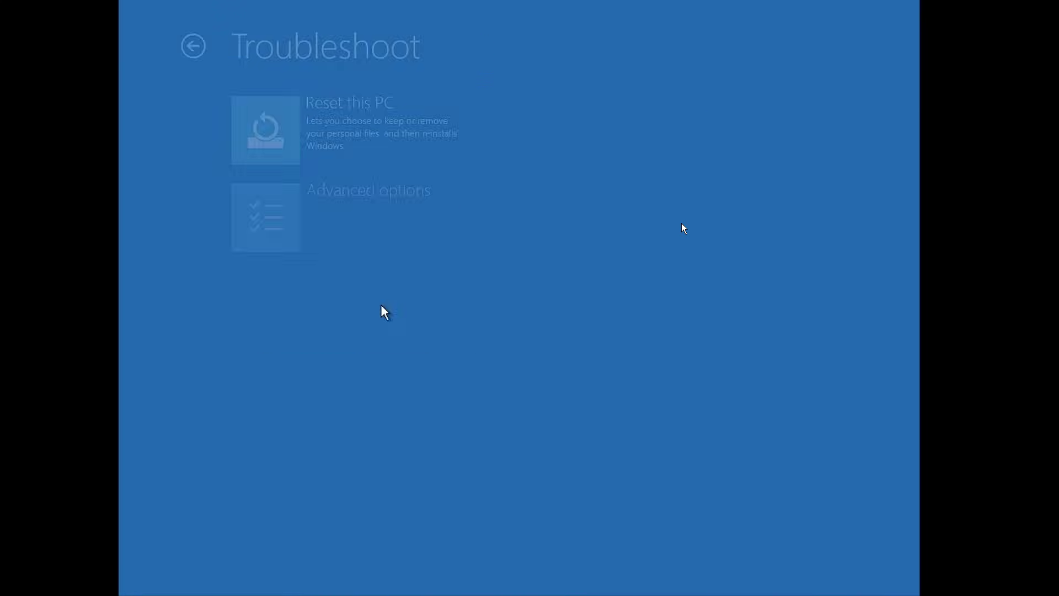
click(410, 206)
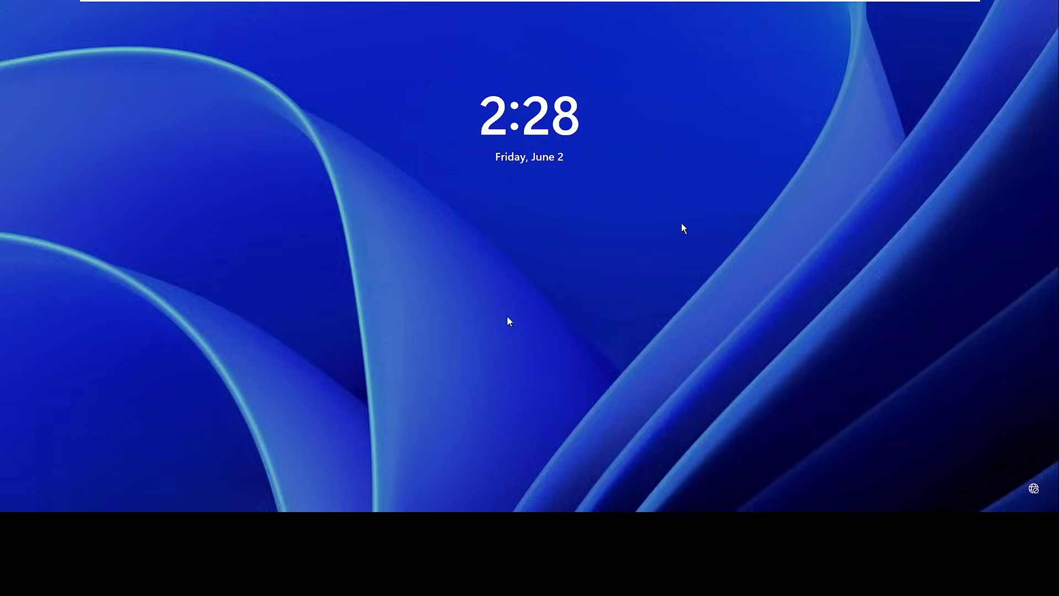
Dismiss the Windows 11 lock screen to begin signing in
click(508, 316)
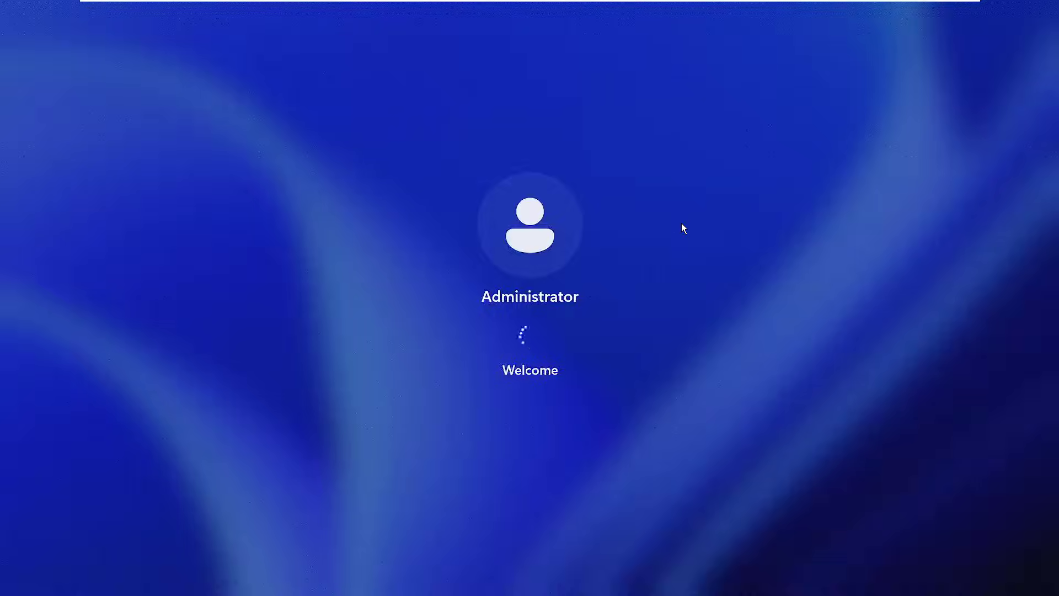